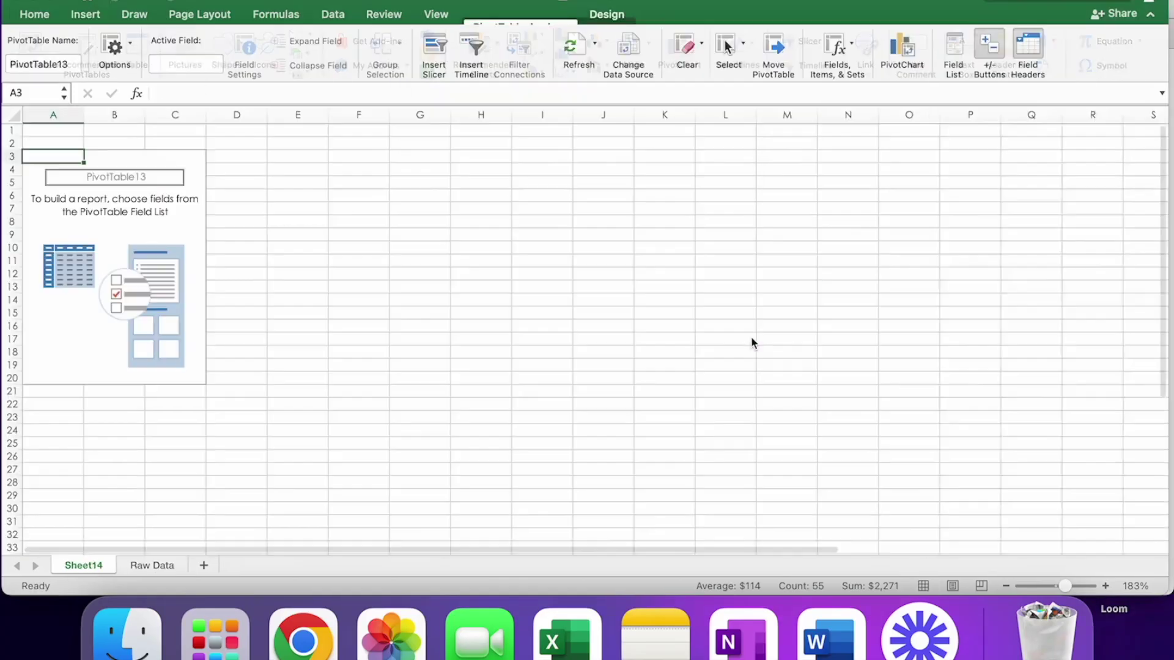
- Add Price and Item Purchased to the pivot, then place Month in Columns
click(966, 235)
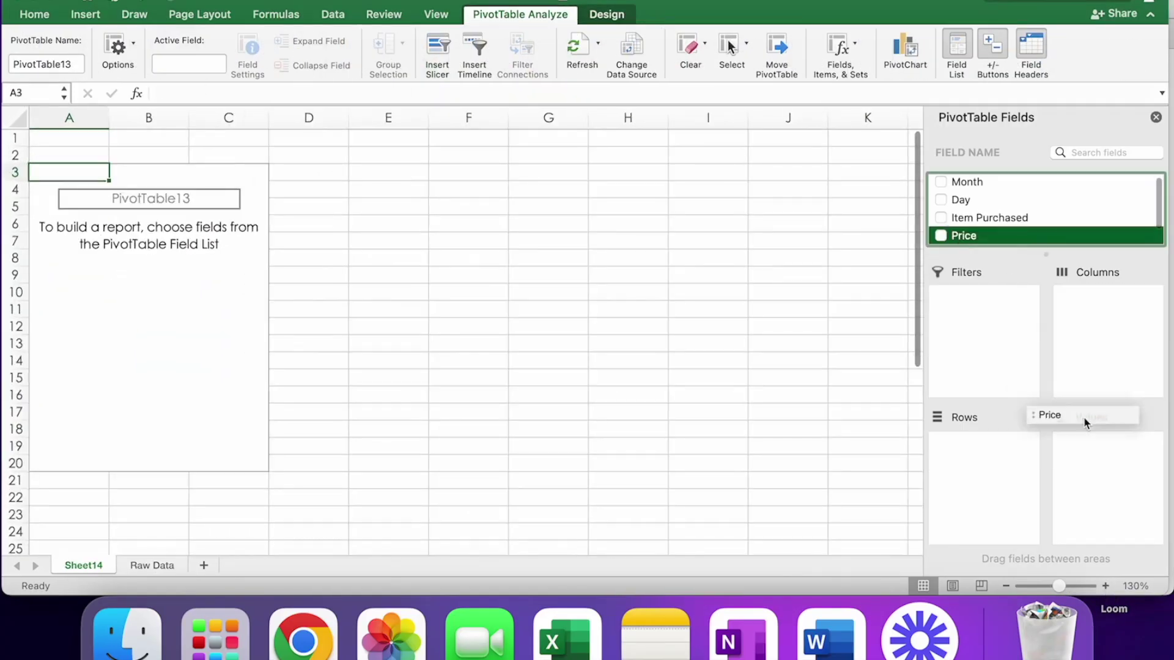
click(1017, 217)
drag(988, 183, 998, 303)
scroll(1007, 236, down, 1)
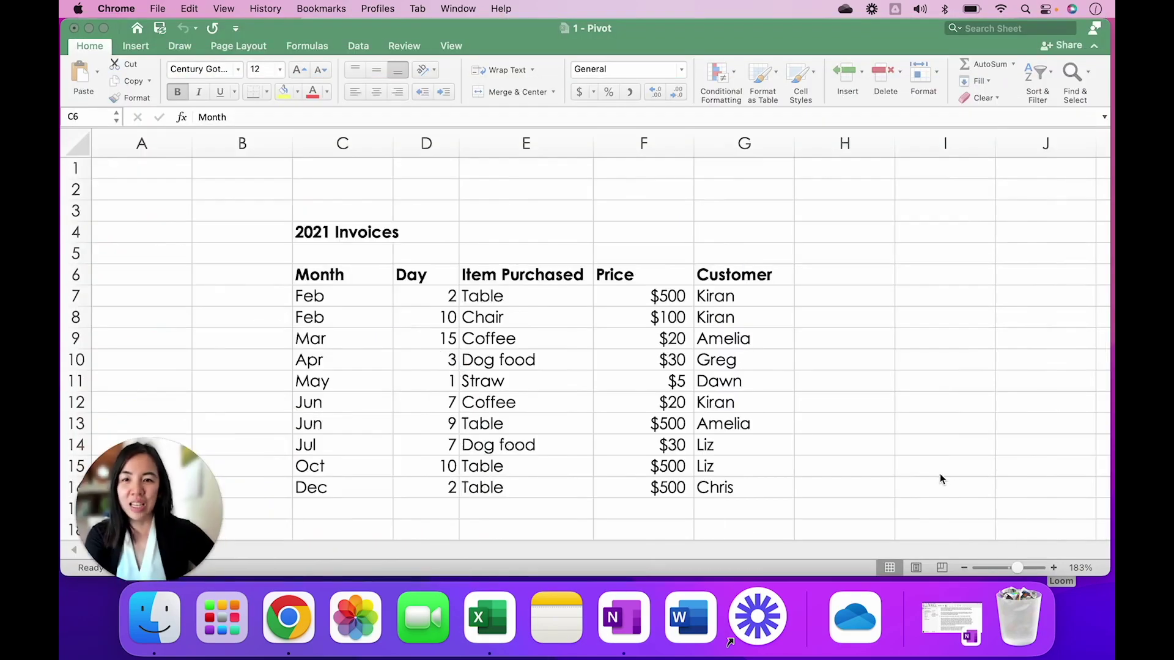
- Switch to the Excel window showing the 2021 Invoices workbook
click(928, 469)
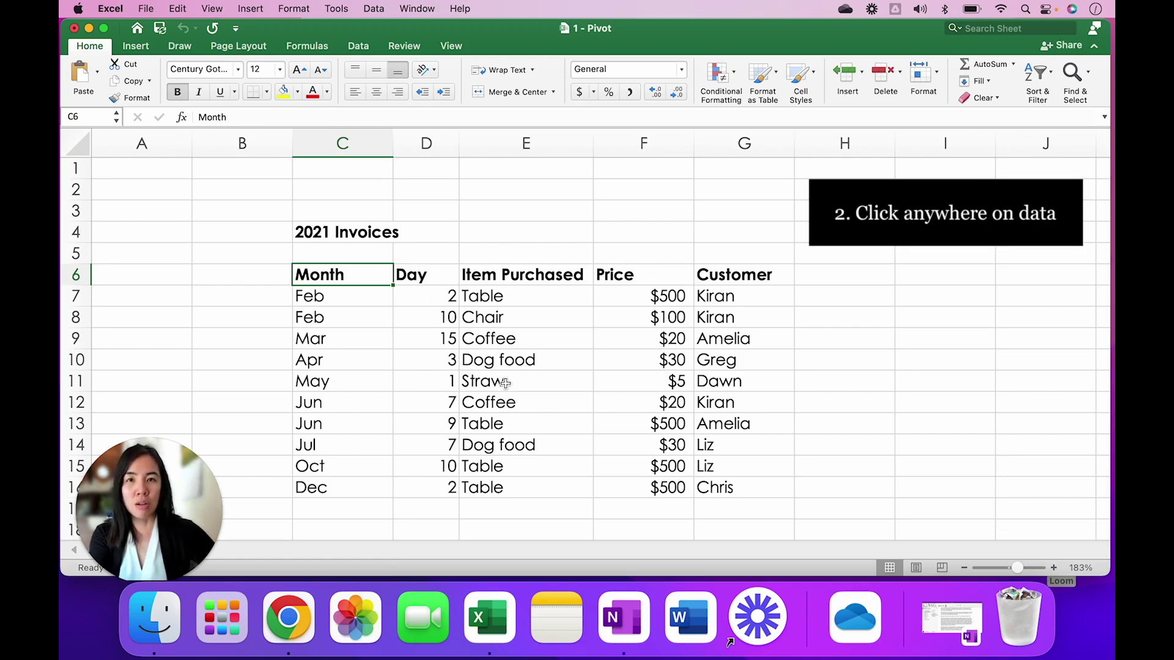
- Select the full invoice range with Cmd+A and insert a PivotTable on a new worksheet
click(501, 359)
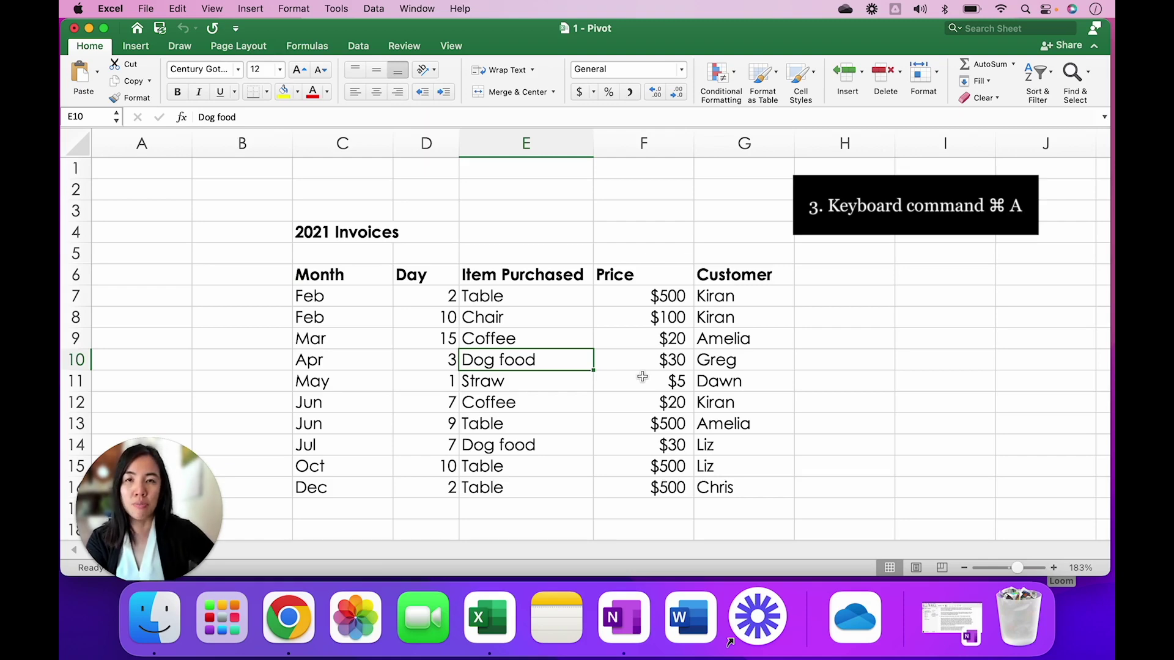
key(super+a)
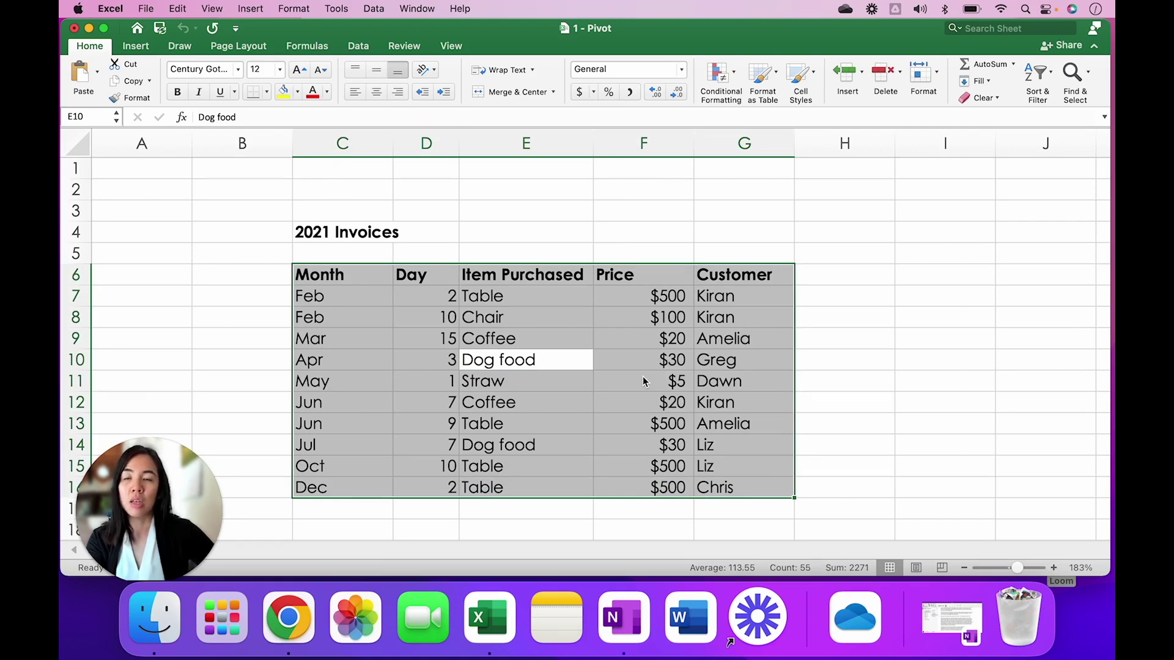
click(136, 47)
click(78, 86)
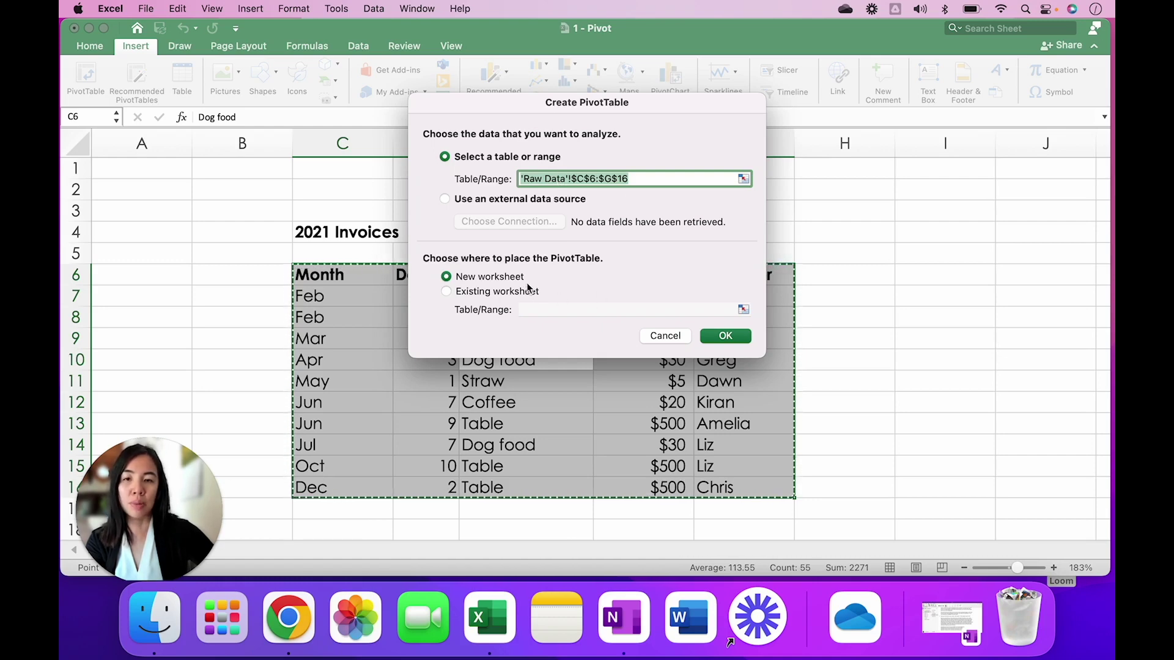
click(726, 336)
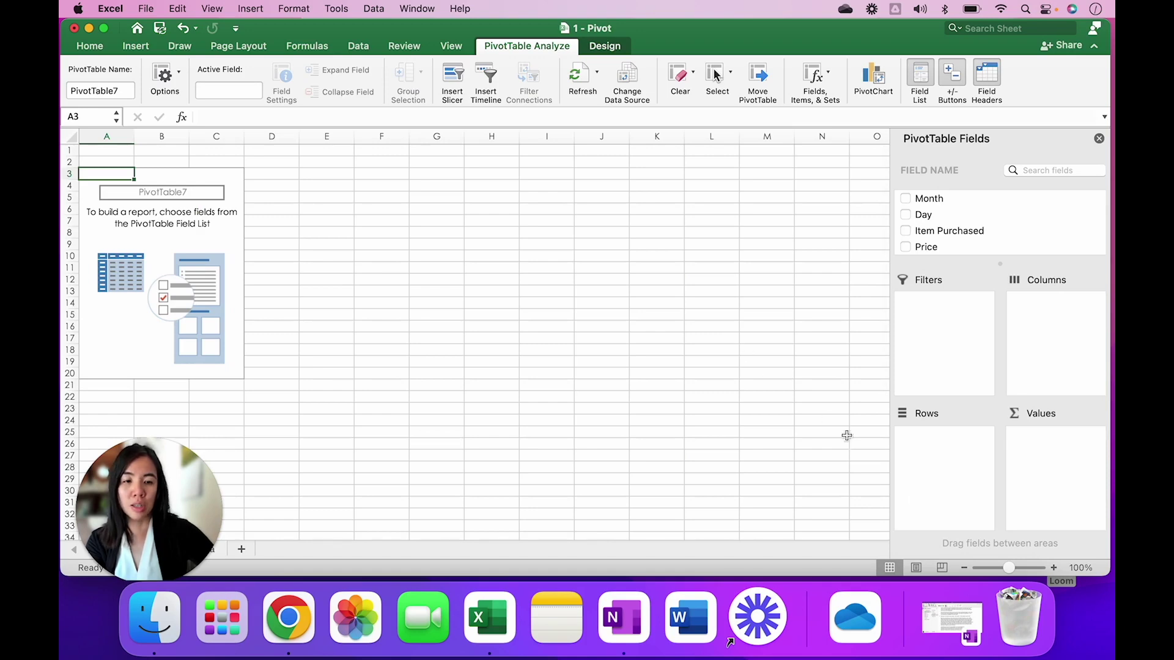
- Zoom to 120%, widen the PivotTable Fields pane, and add Price to Values as Sum of Price
click(1053, 568)
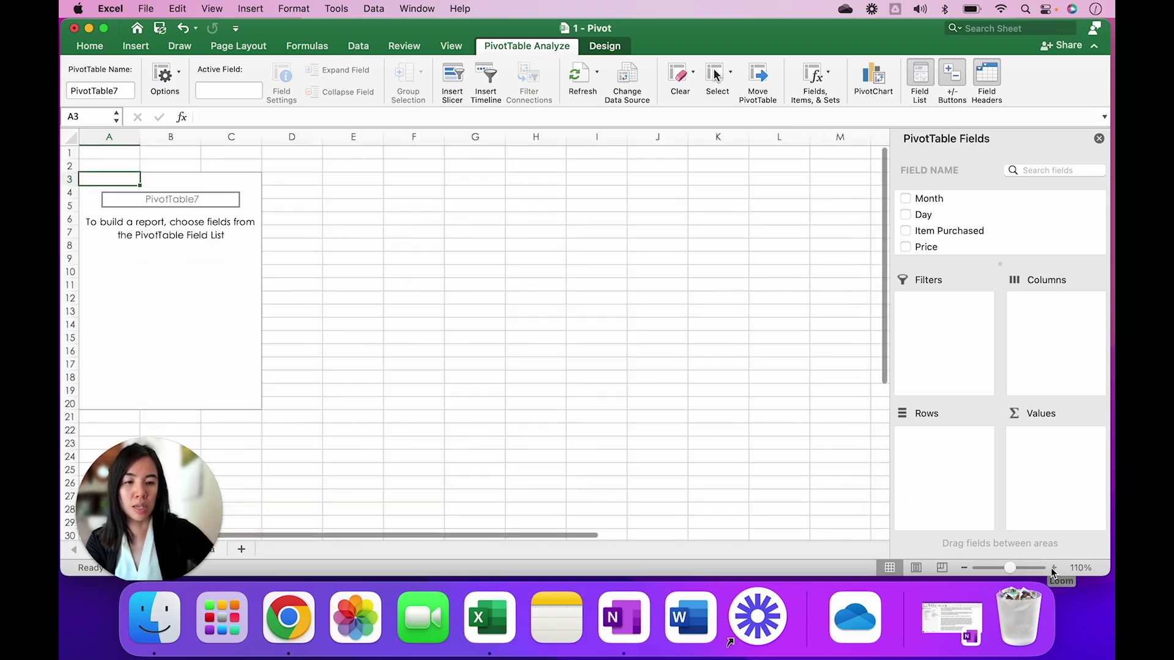
click(1053, 569)
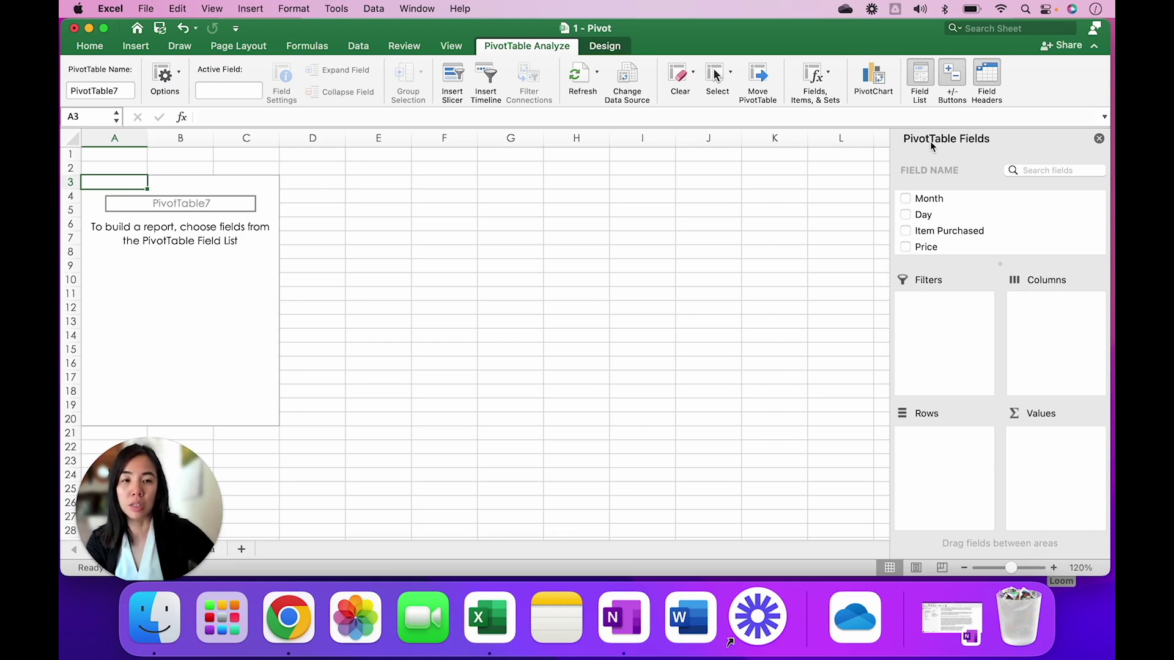
drag(890, 186, 842, 186)
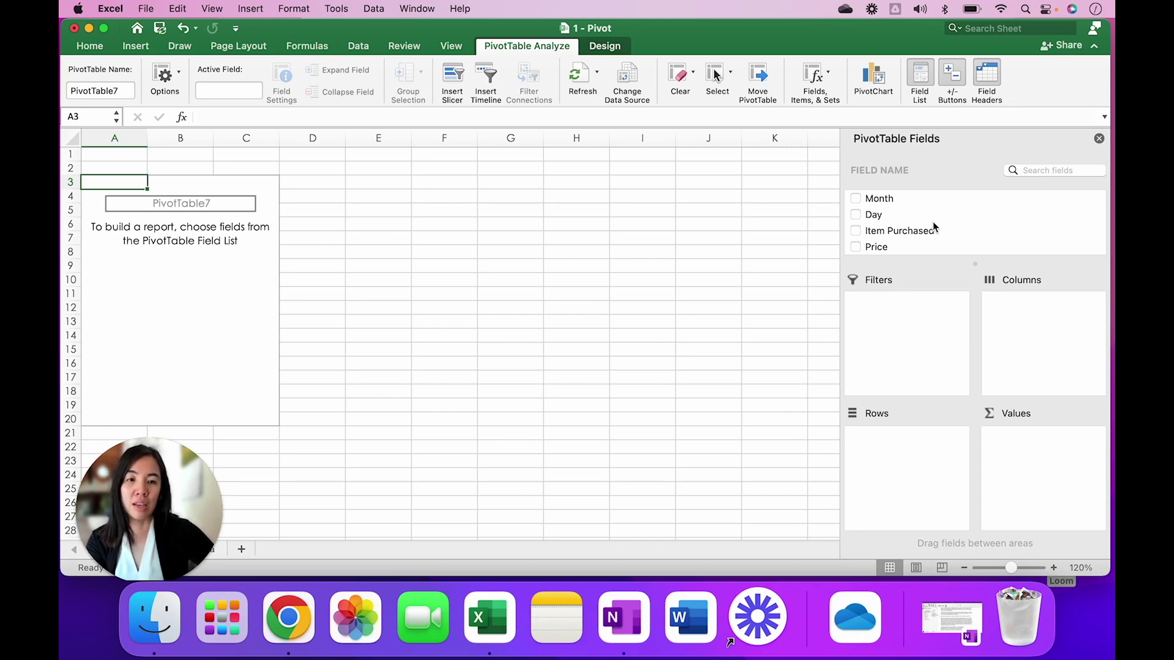
scroll(934, 227, down, 2)
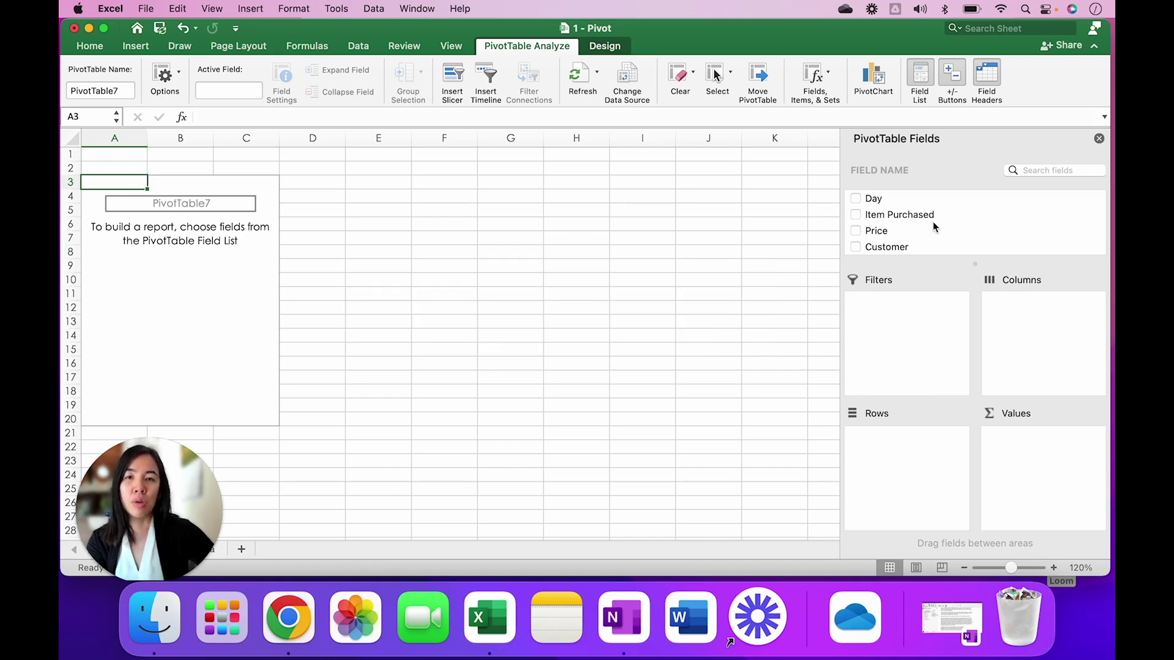
click(882, 231)
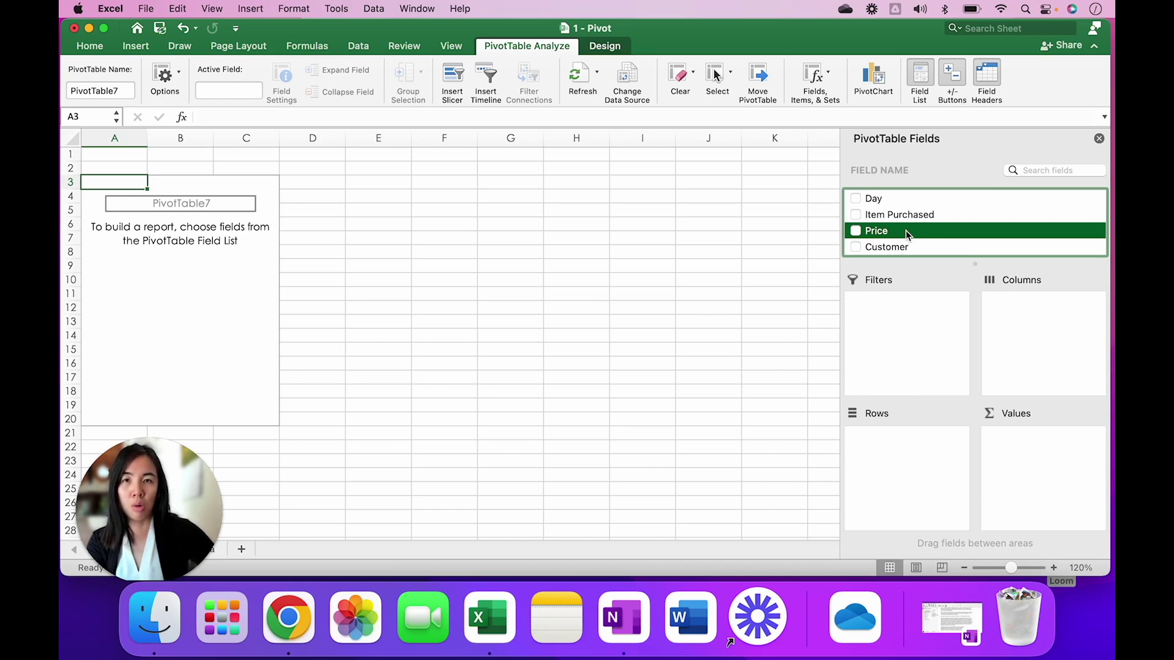
drag(905, 230, 1031, 445)
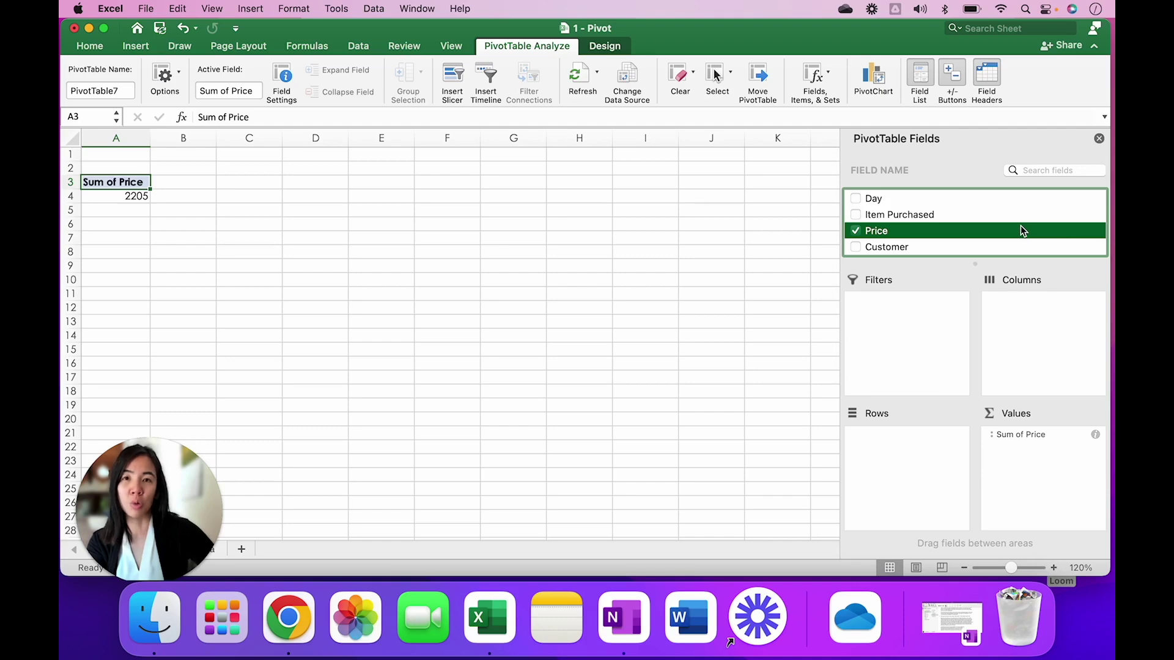
- Place Month in Rows, breaking Sum of Price down from Feb 600 to Dec 500
scroll(1021, 226, up, 2)
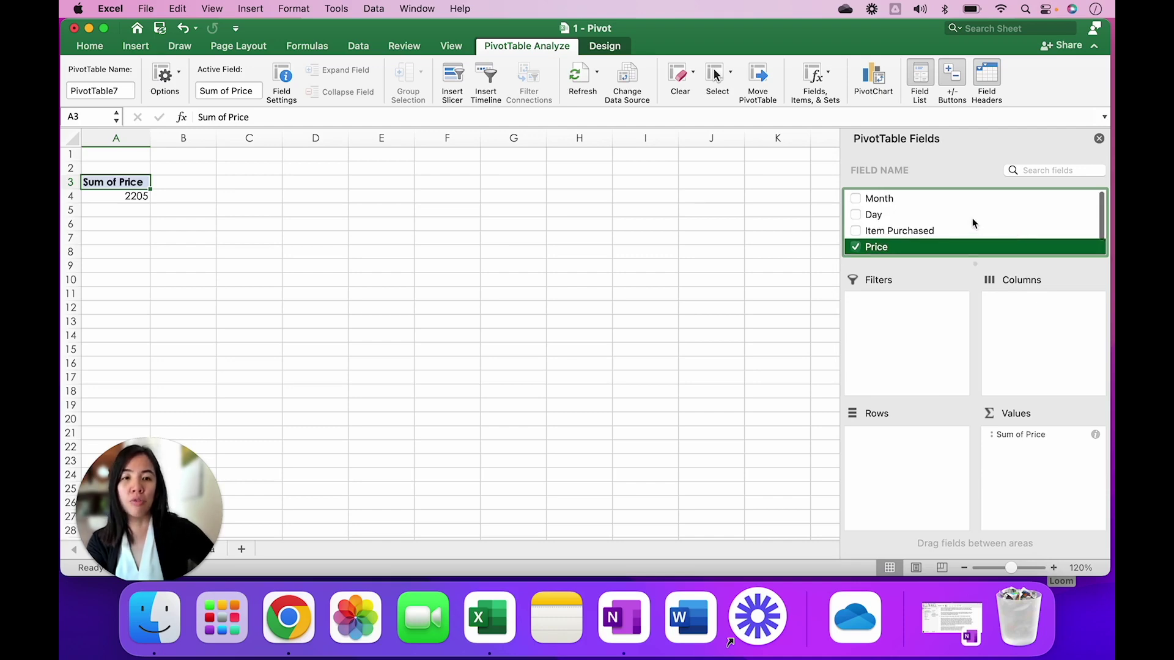
click(911, 202)
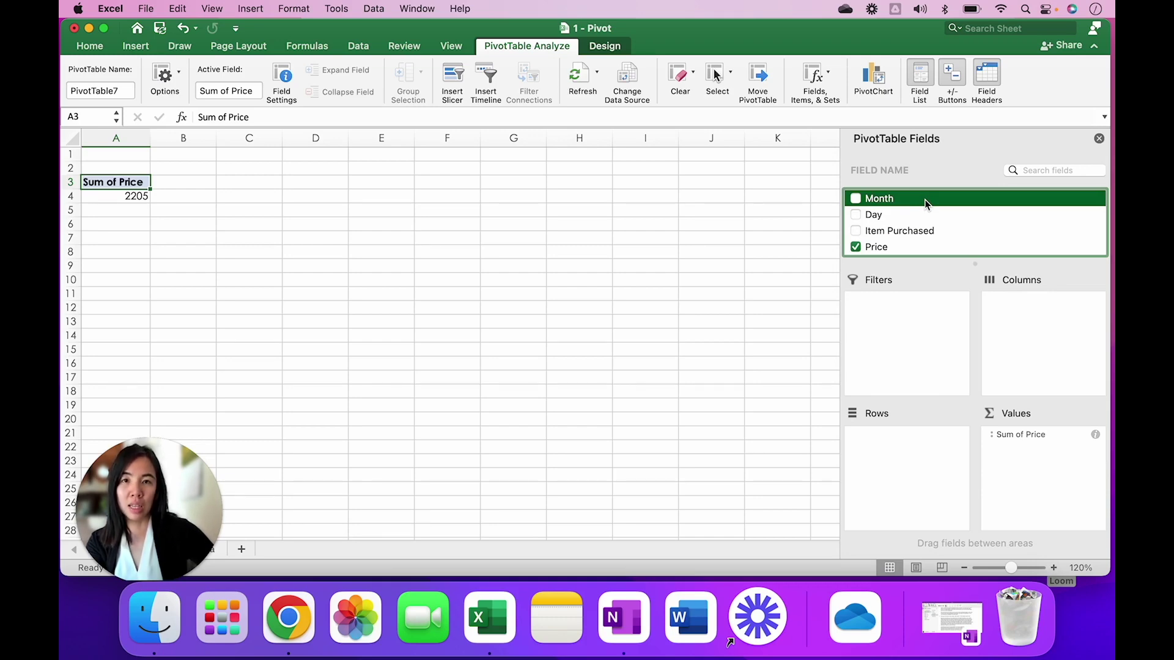
drag(924, 200, 920, 448)
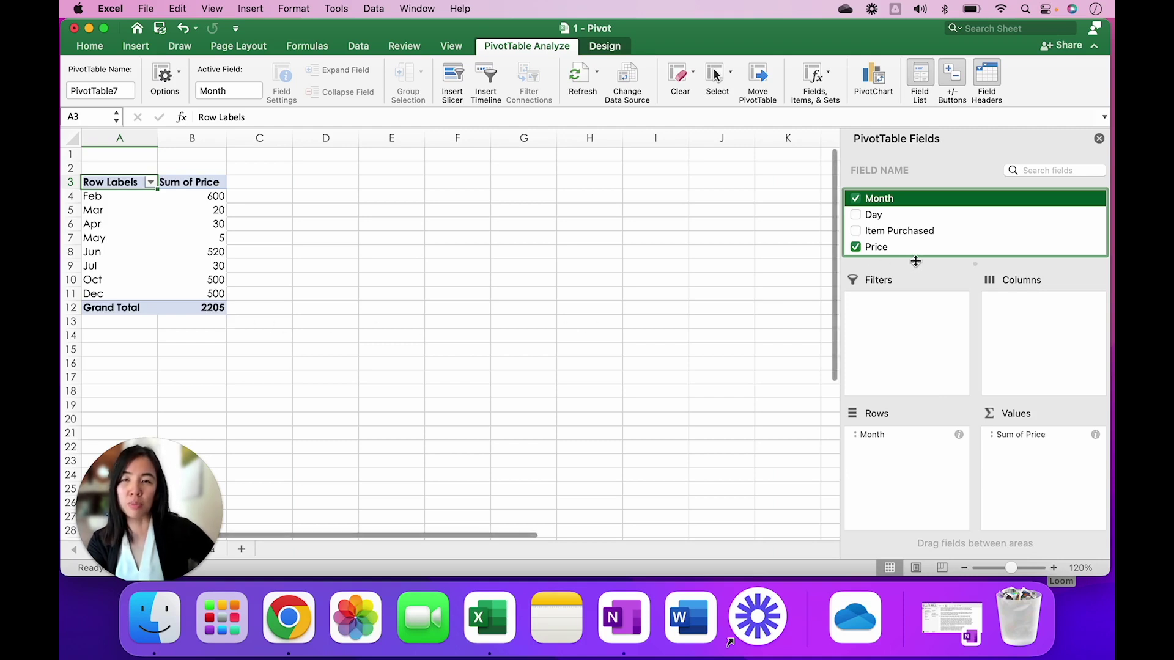
- Remove Month from the pivot rows, leaving only Sum of Price 2205
click(856, 202)
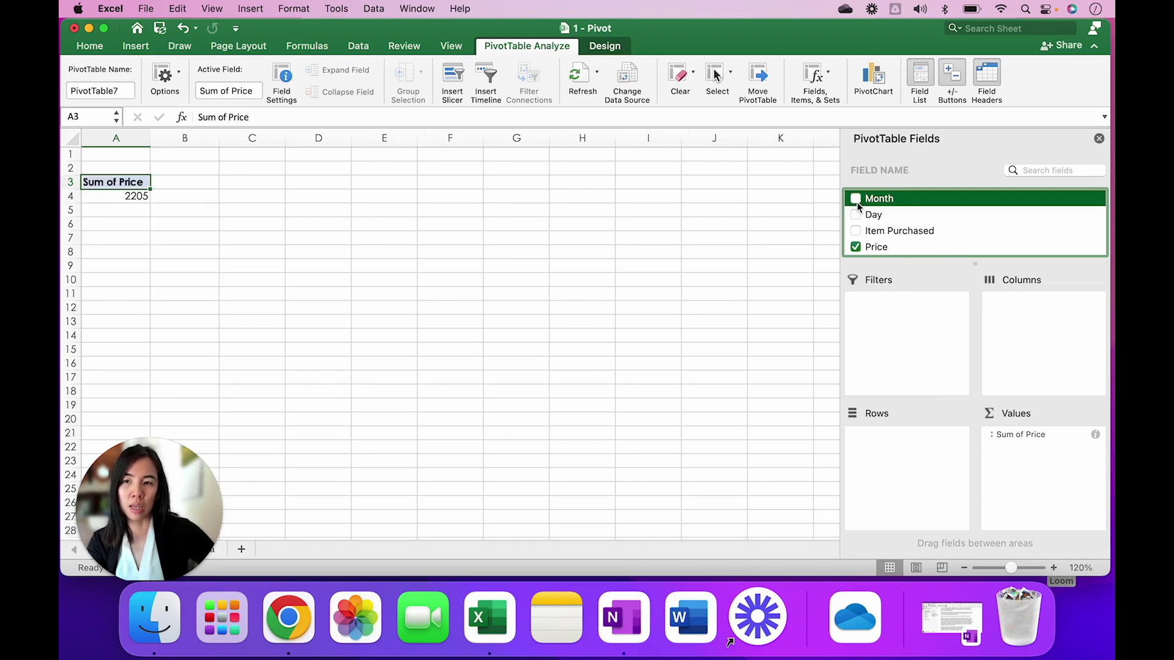
- Drag Item Purchased into Rows, then uncheck it to remove it again
click(911, 236)
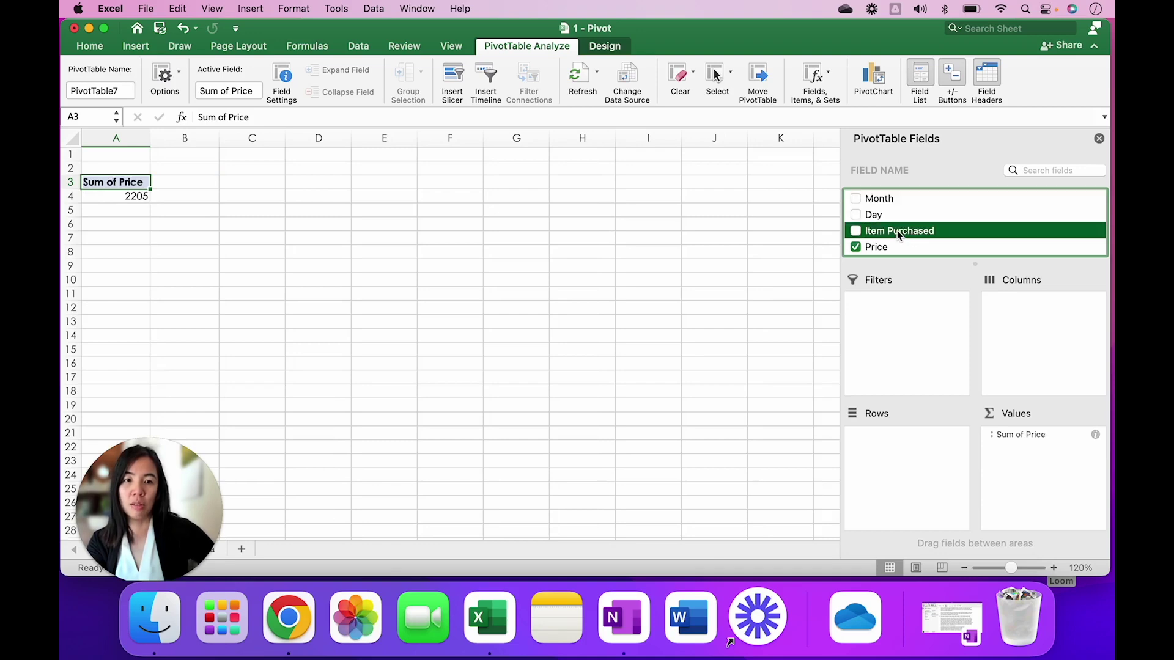
drag(900, 236, 909, 457)
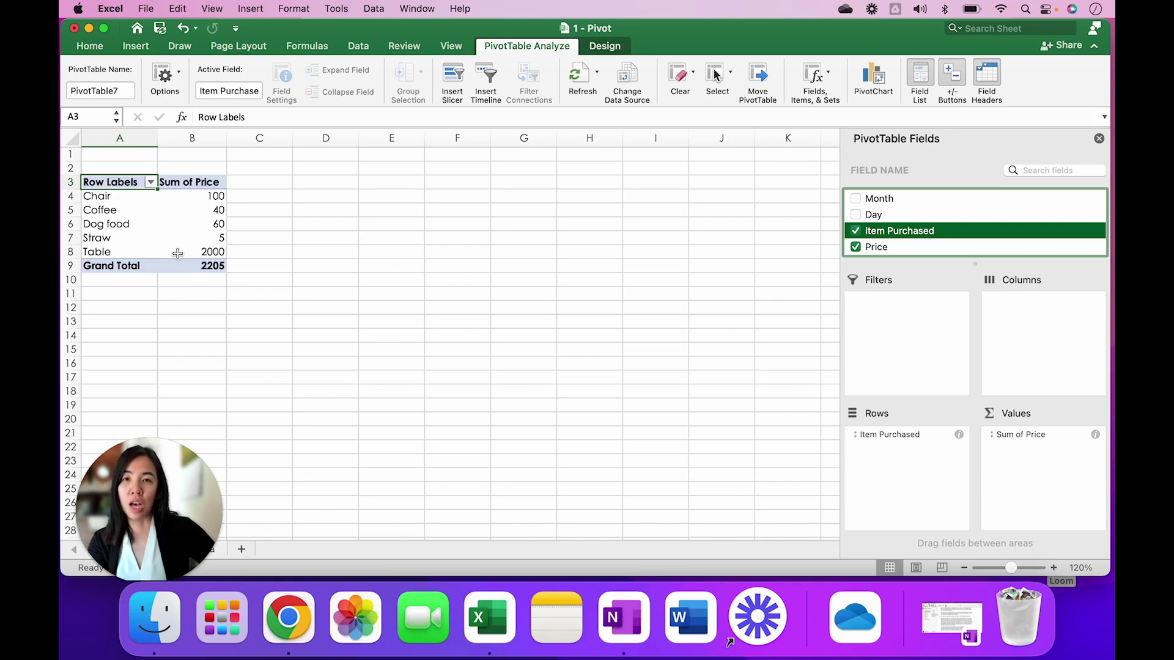
click(857, 235)
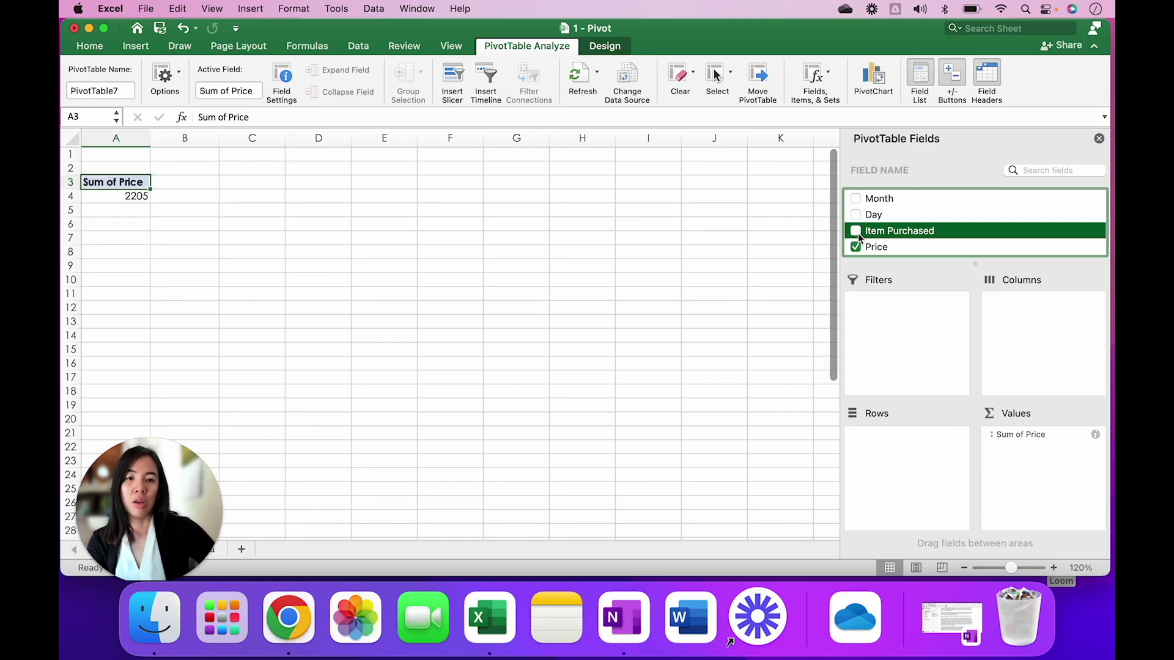
- Put Customer in Rows, splitting Sum of Price across six customers totalling 2205
scroll(857, 233, down, 1)
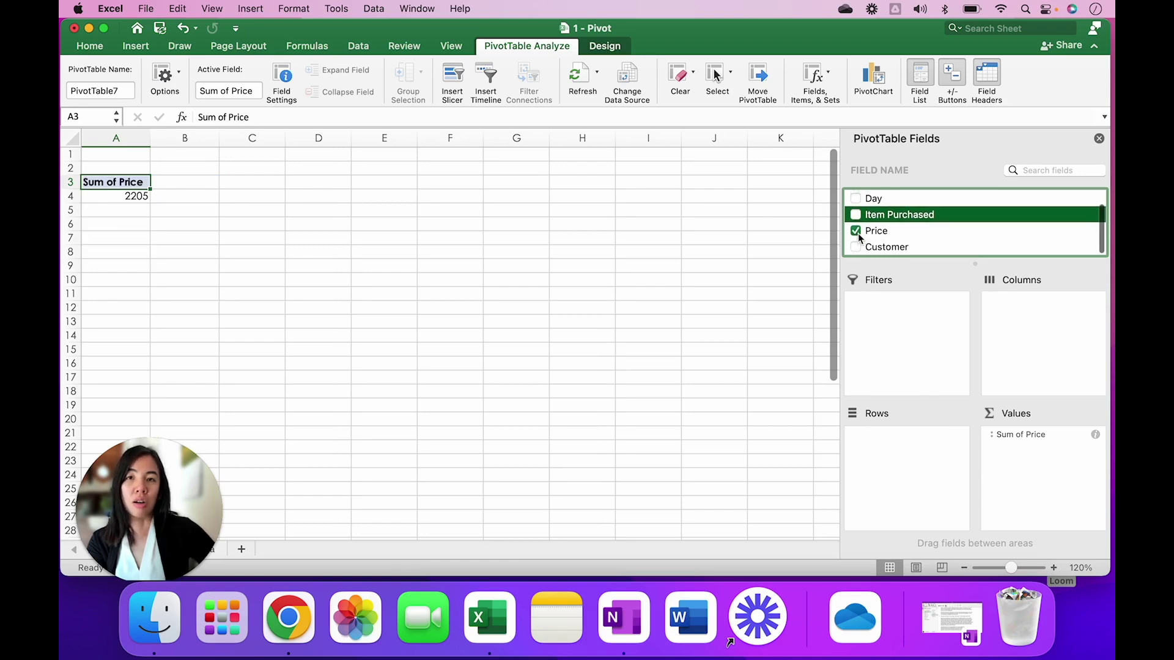
click(903, 248)
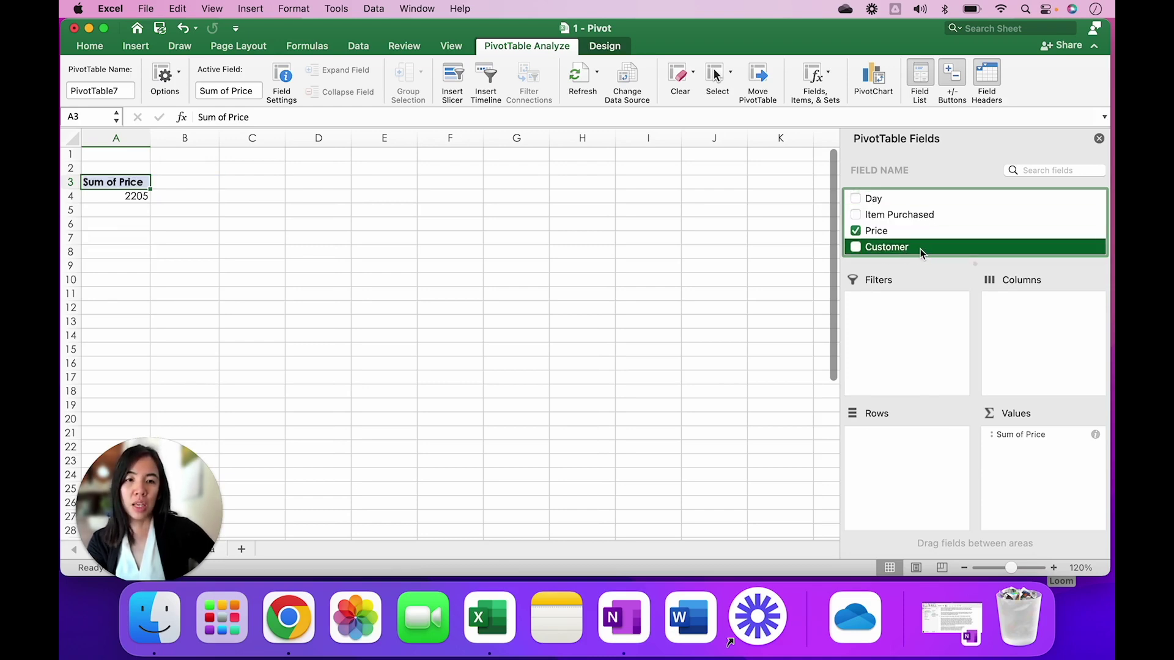
drag(920, 248, 910, 453)
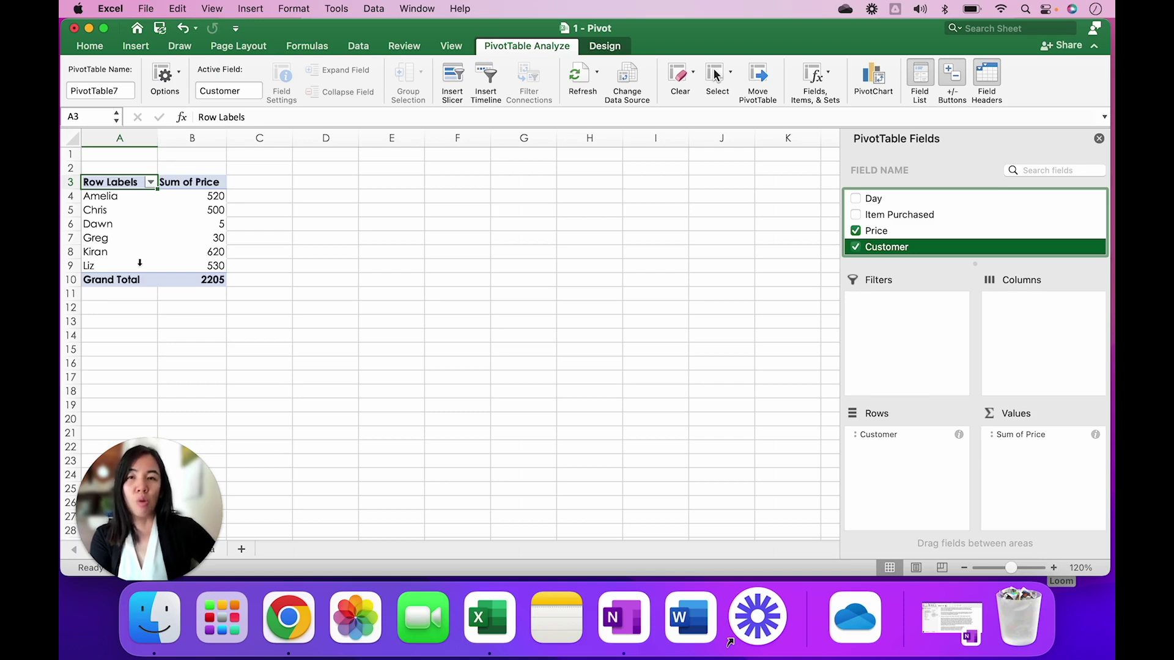
- Place Item Purchased in Columns, spreading Chair, Coffee, Dog food, Straw and Table across
click(917, 218)
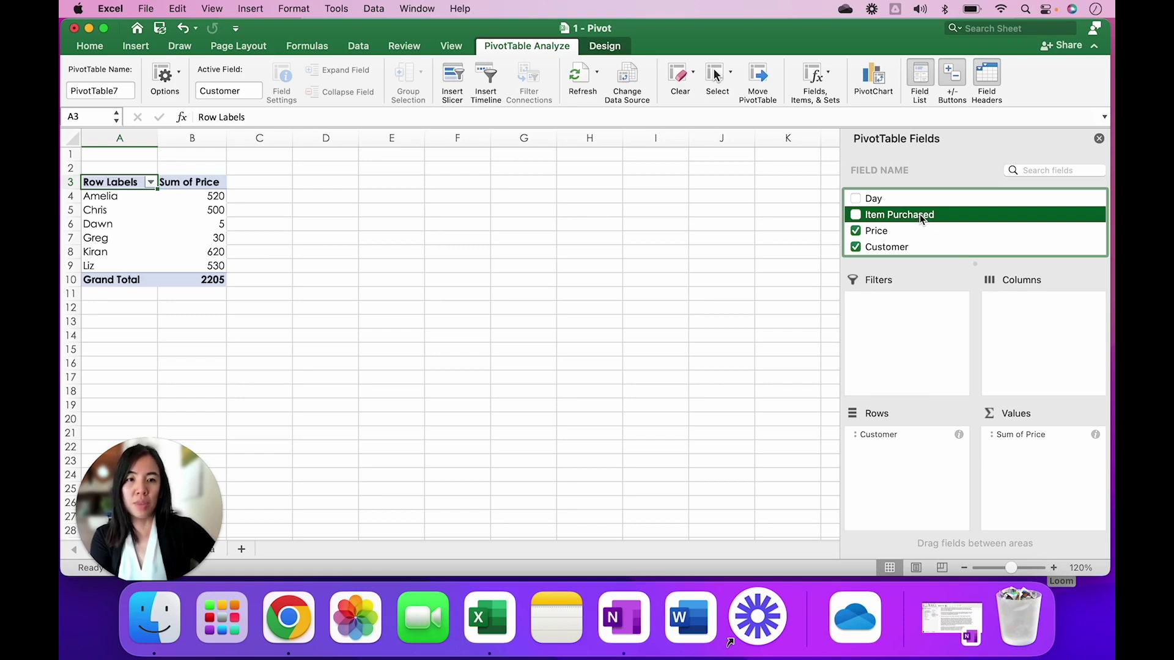
drag(920, 214, 1045, 328)
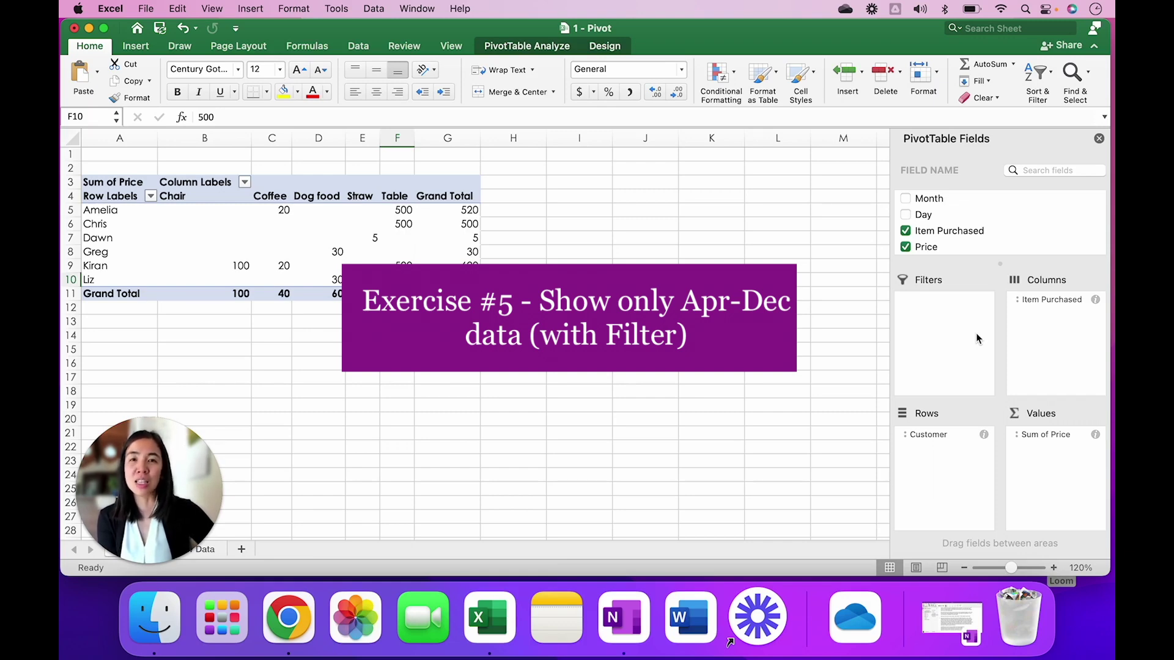
click(941, 199)
- Make Month the report filter and exclude Feb and Mar, bringing Grand Total to 1585
drag(941, 199, 951, 324)
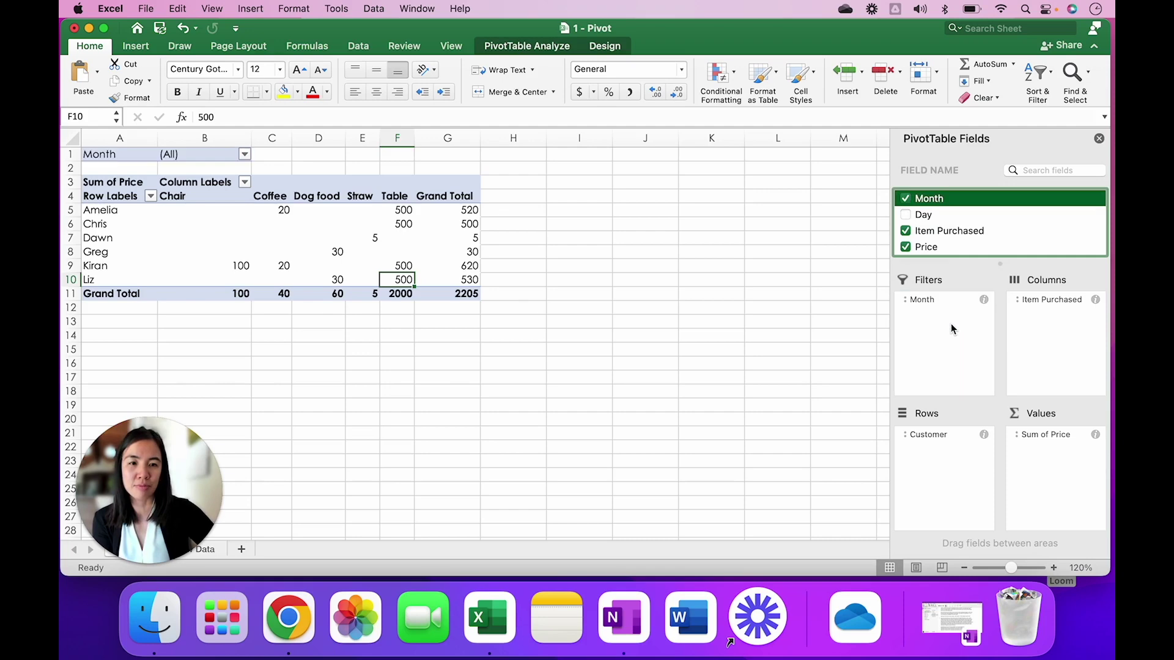
click(244, 156)
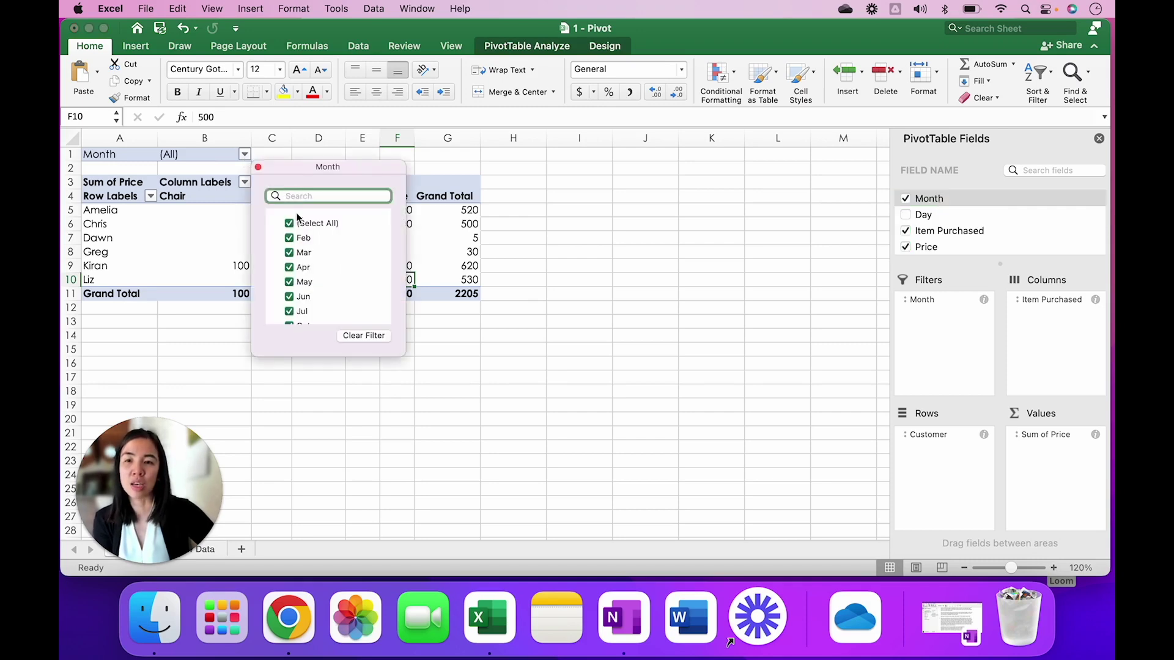
click(291, 239)
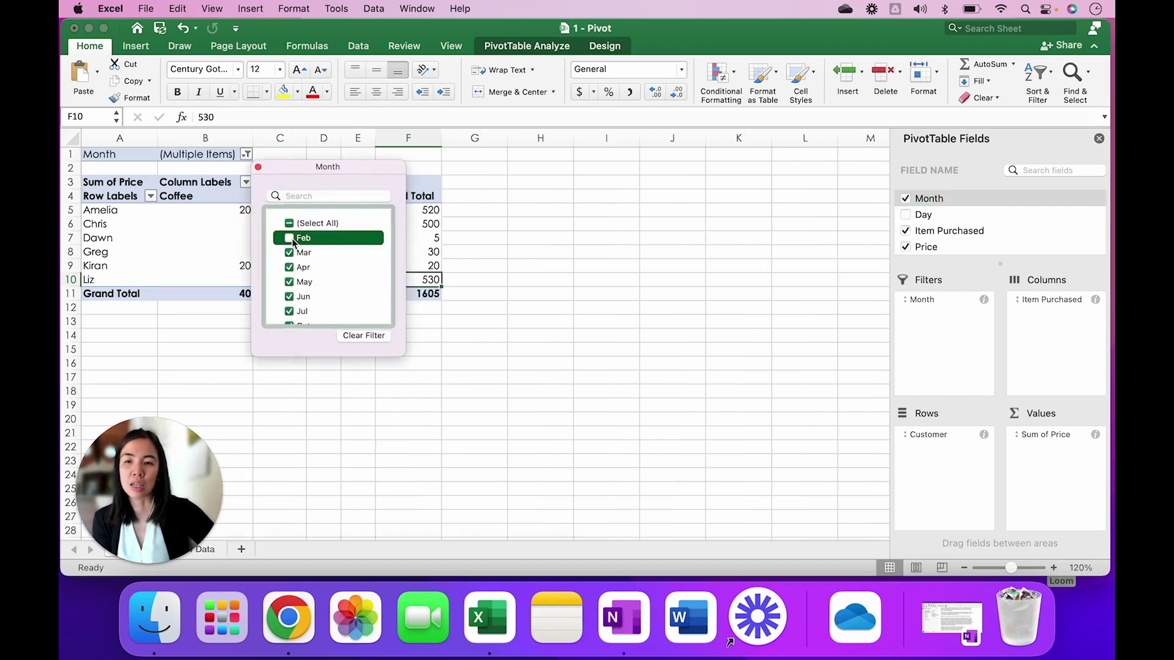
click(291, 253)
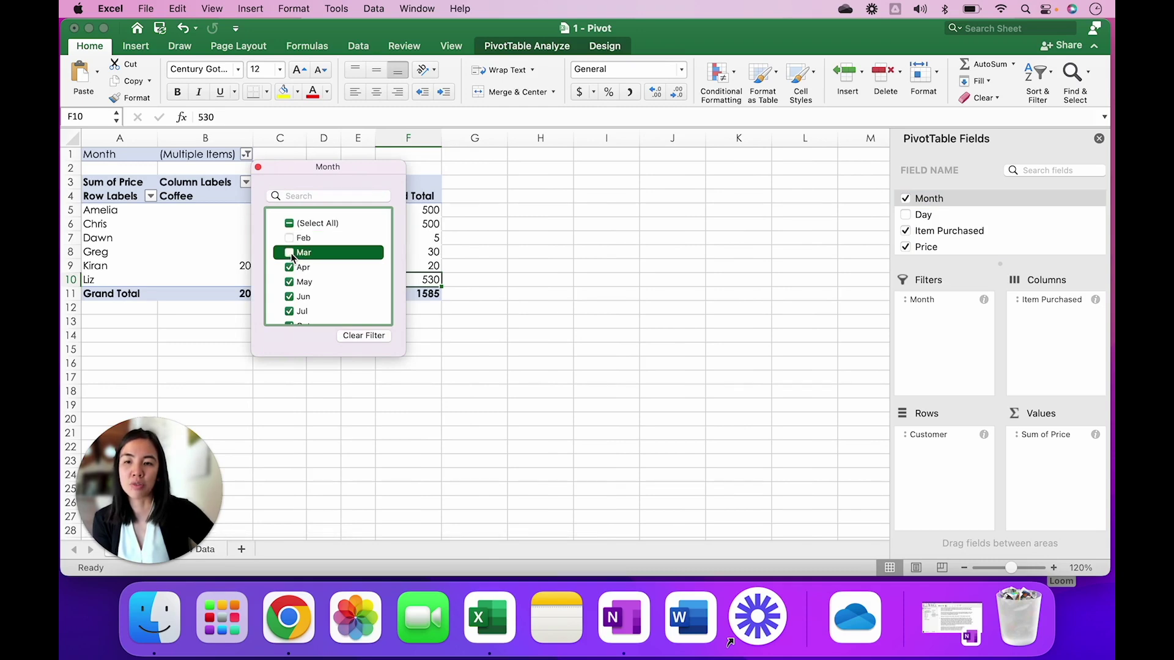
click(537, 276)
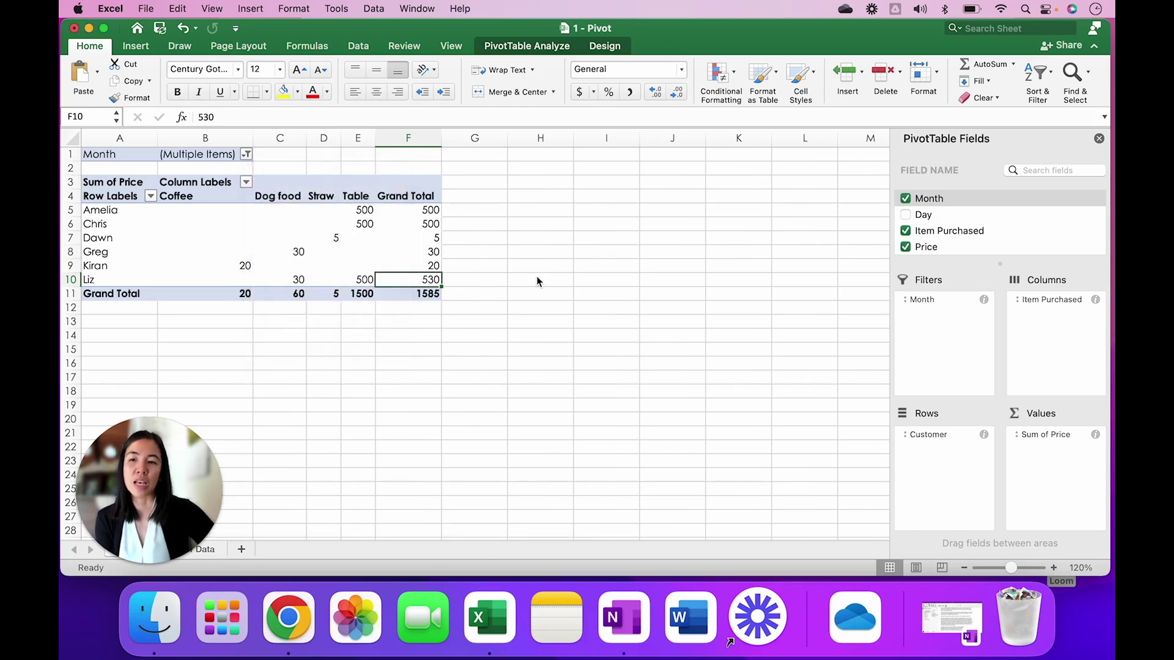
- In the customer Row Labels filter, uncheck Amelia and then recheck her
click(151, 197)
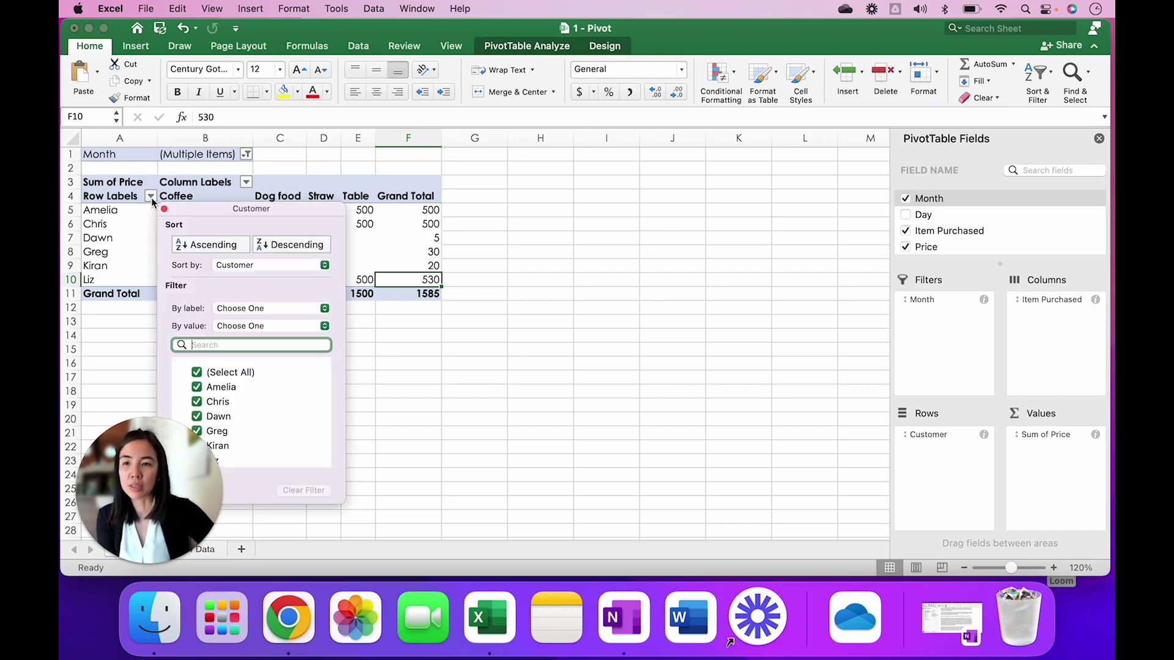
click(198, 389)
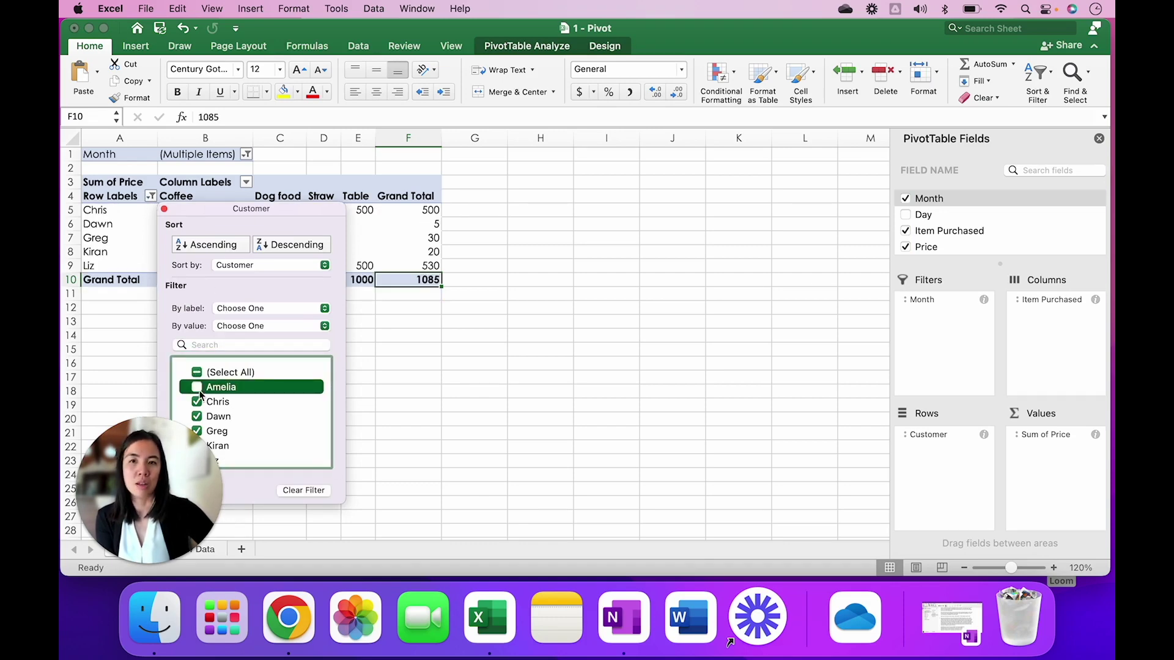
click(198, 389)
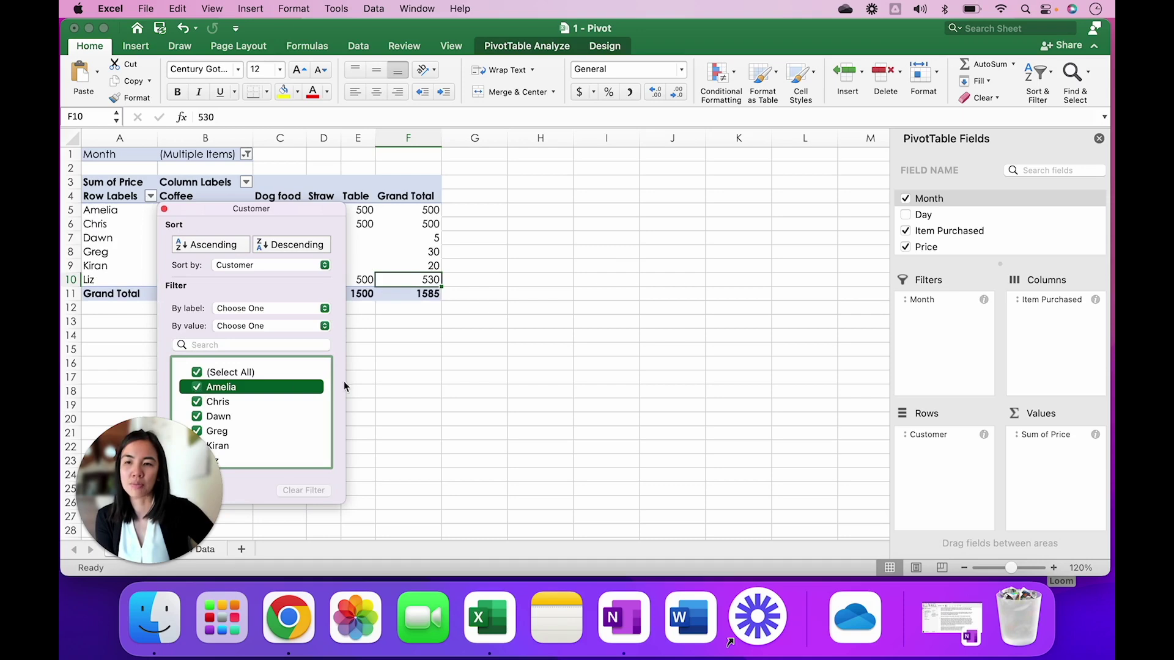
click(460, 369)
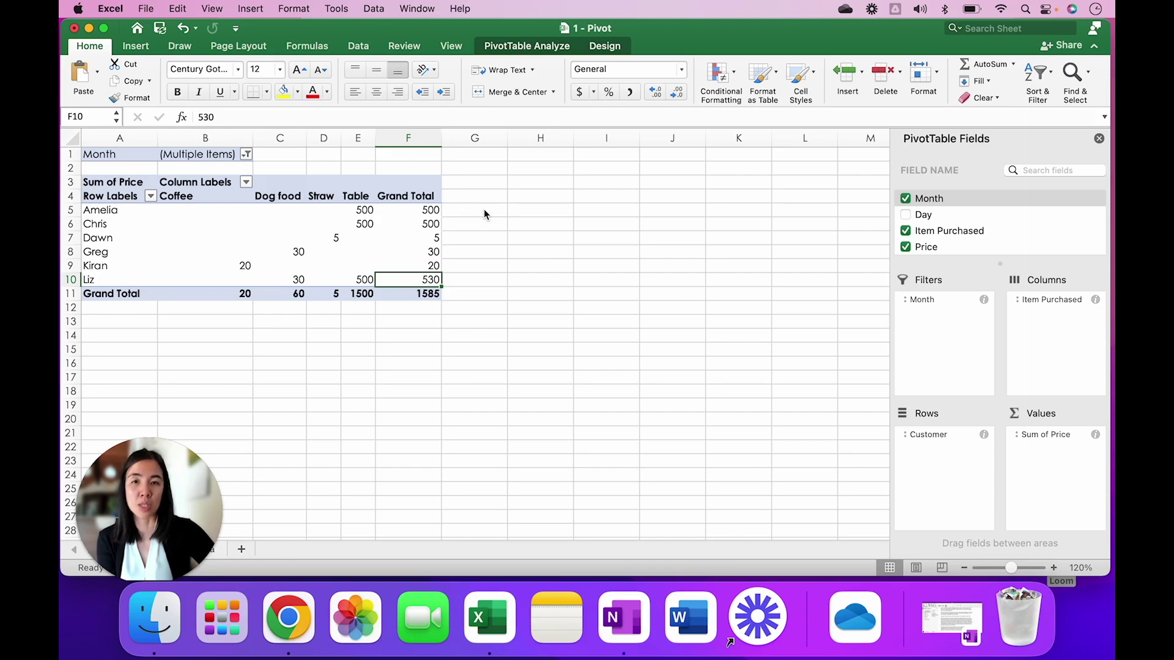
- Exclude Table in the Column Labels filter, leaving a Grand Total of 85
click(246, 182)
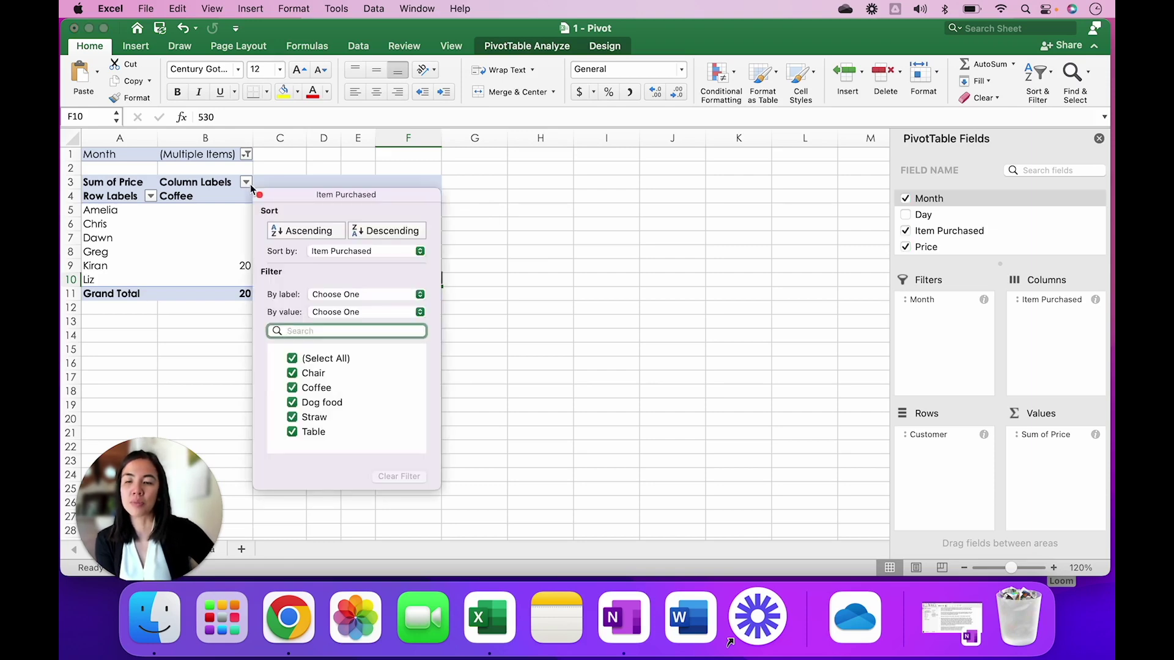
click(292, 432)
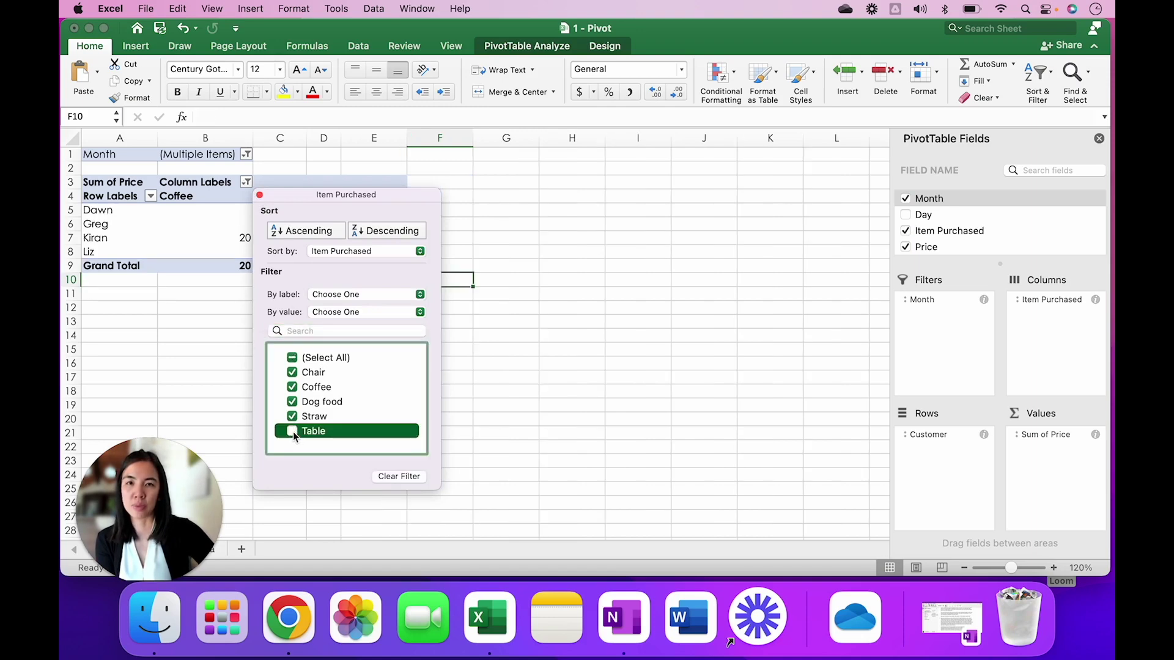
click(181, 482)
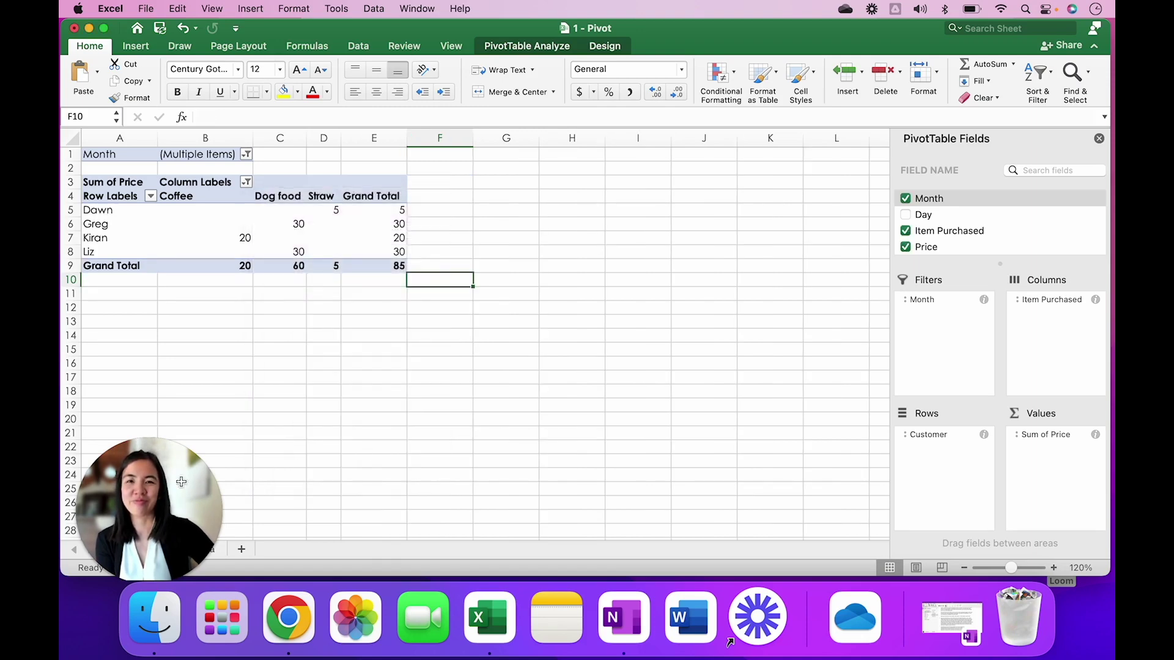
click(141, 500)
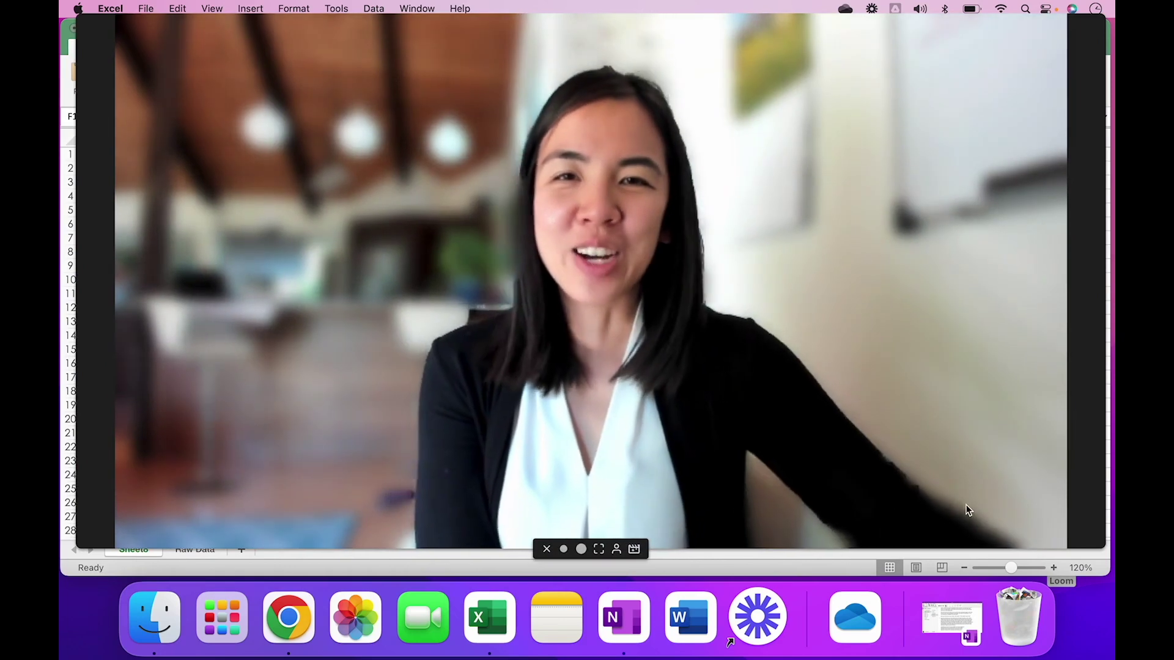